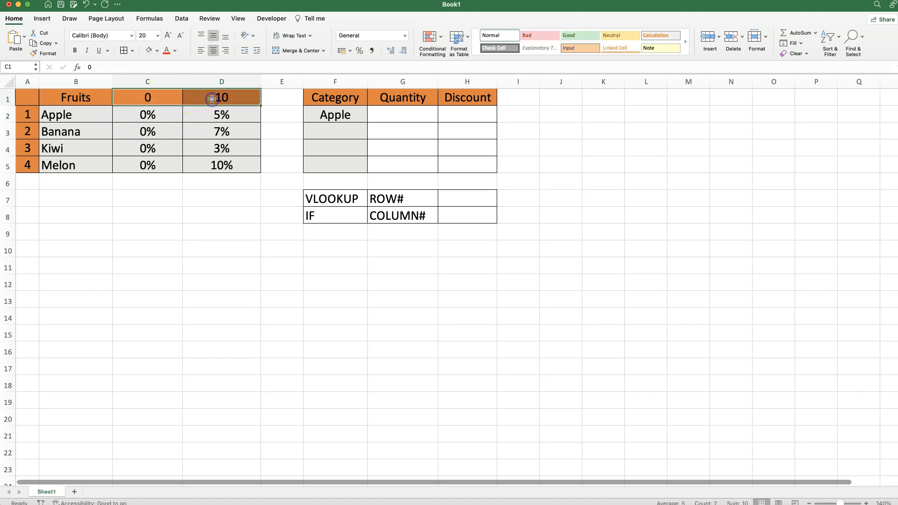
Examine the fruit discount table with its quantity thresholds, the VLOOKUP and IF notes, and the Apple row of the Category table
left_click_drag(148, 117, 214, 170)
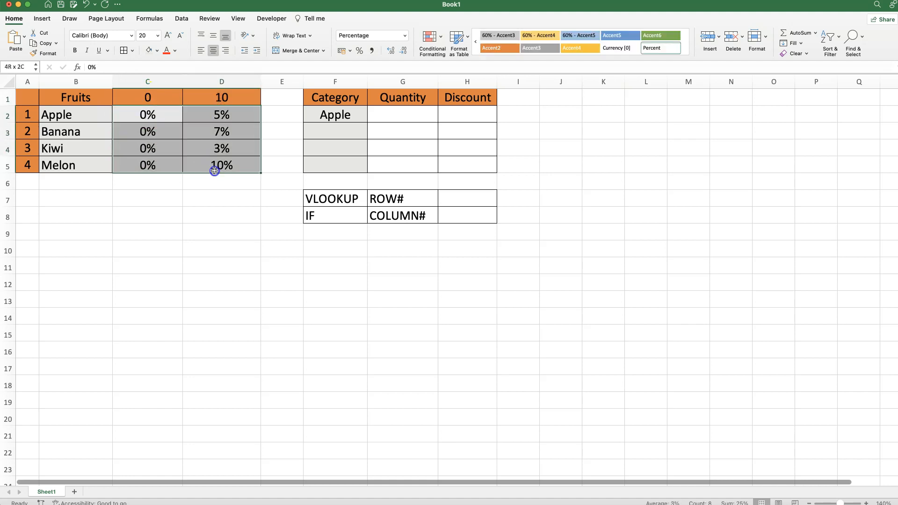
left_click_drag(145, 97, 222, 94)
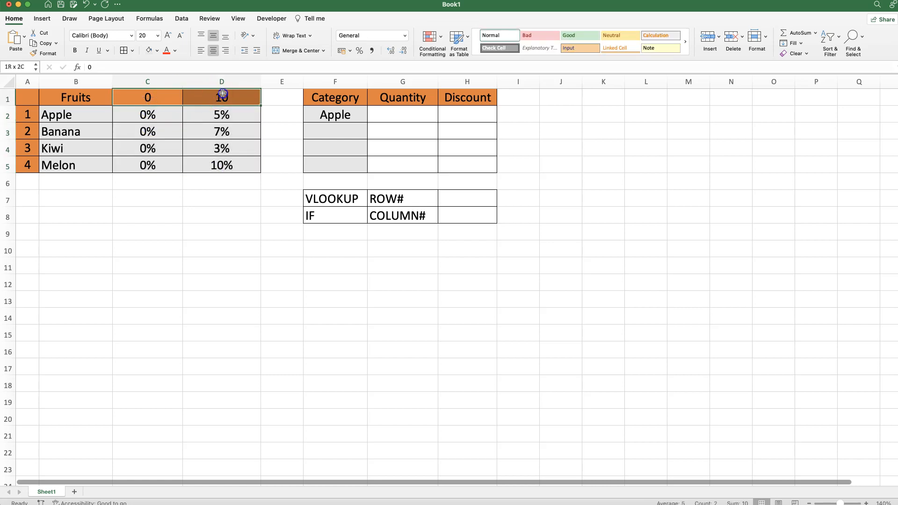
left_click(156, 100)
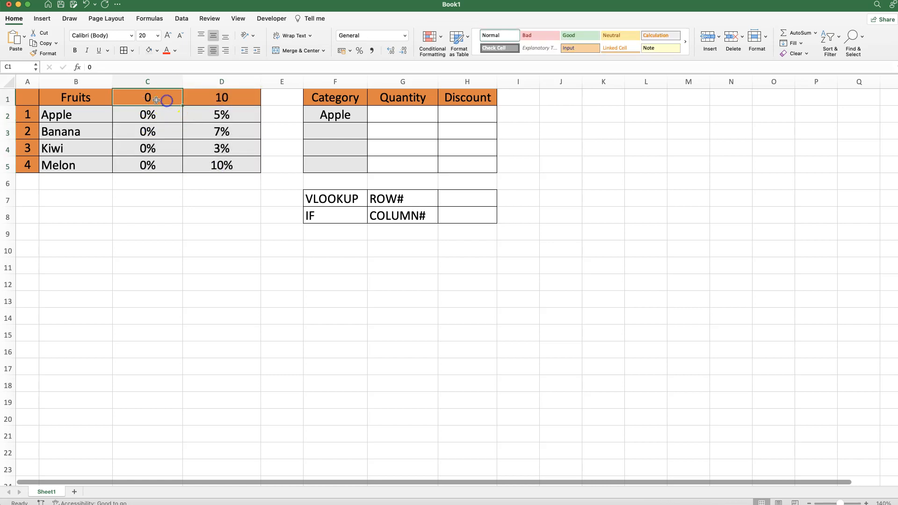
left_click(244, 98)
left_click_drag(147, 113, 150, 166)
left_click(211, 102)
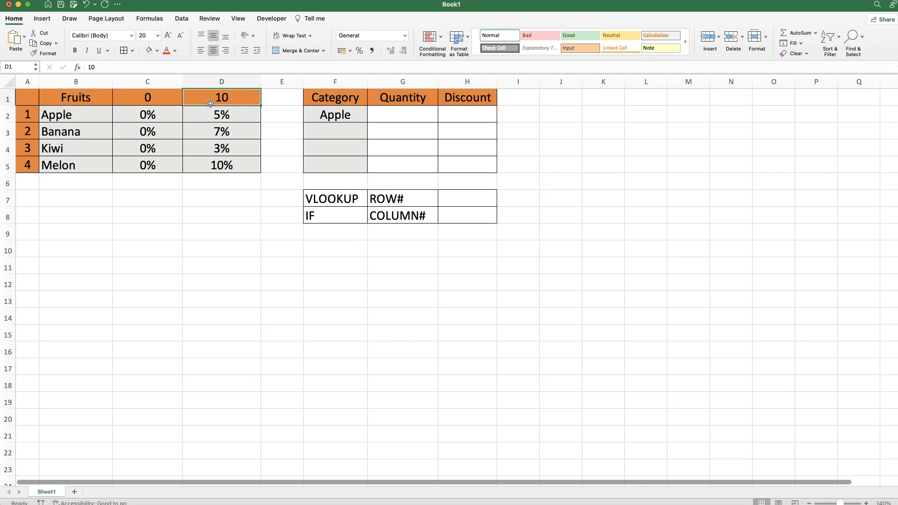
left_click_drag(351, 200, 457, 199)
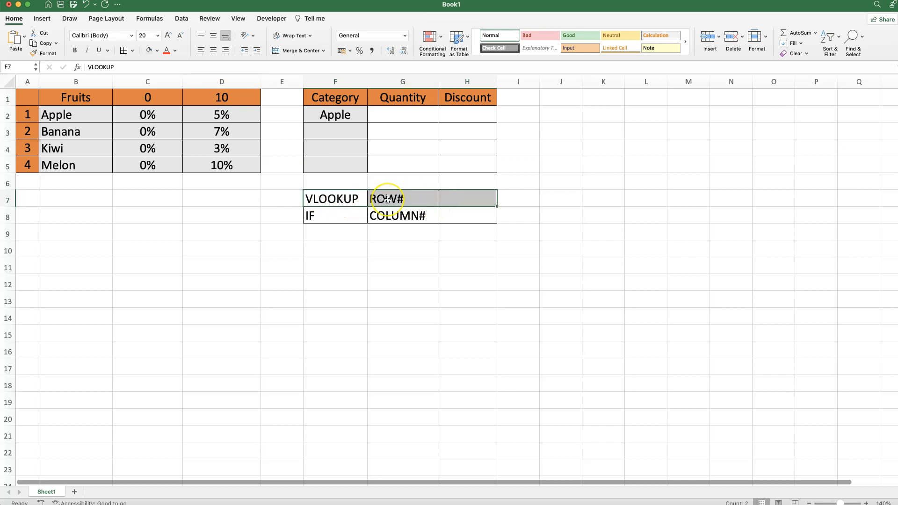
left_click_drag(352, 217, 410, 216)
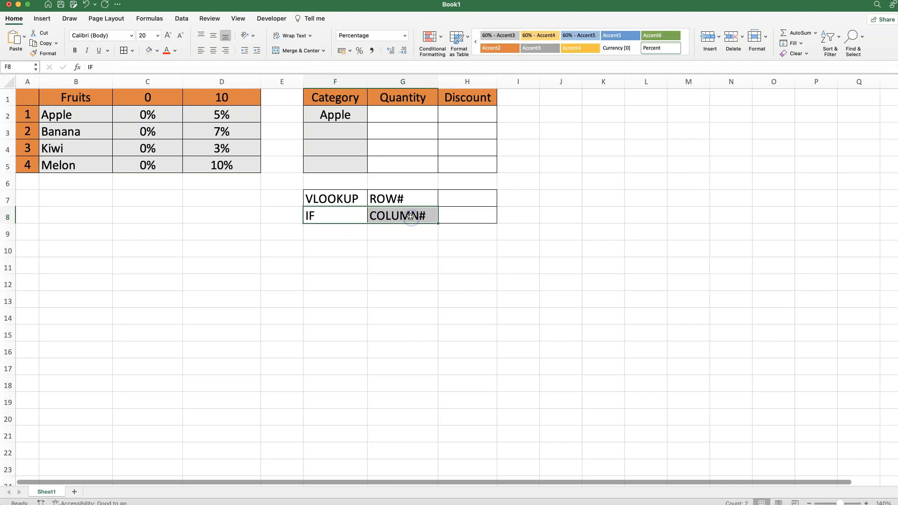
left_click(399, 115)
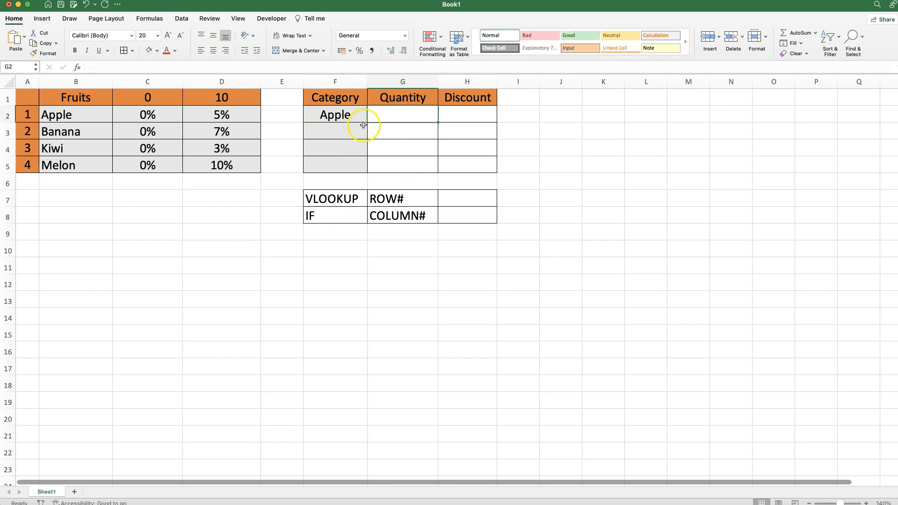
left_click(327, 113)
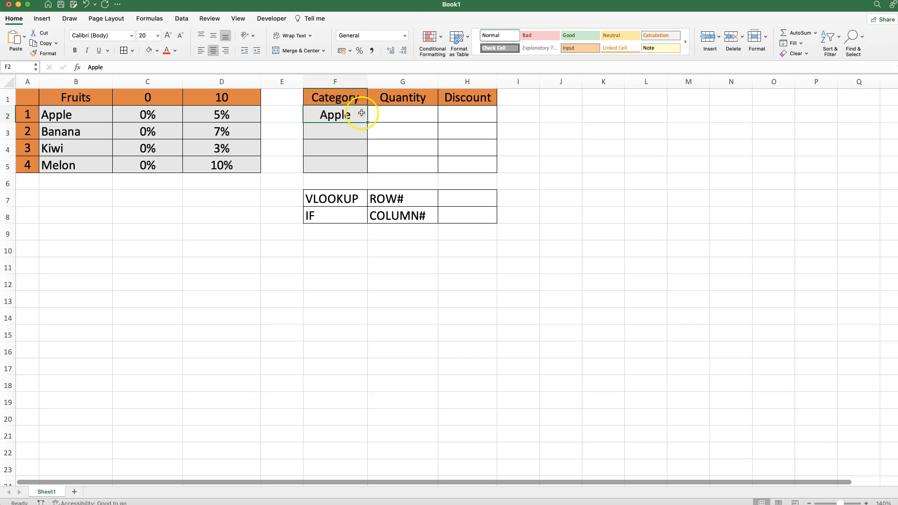
left_click(403, 117)
left_click(452, 118)
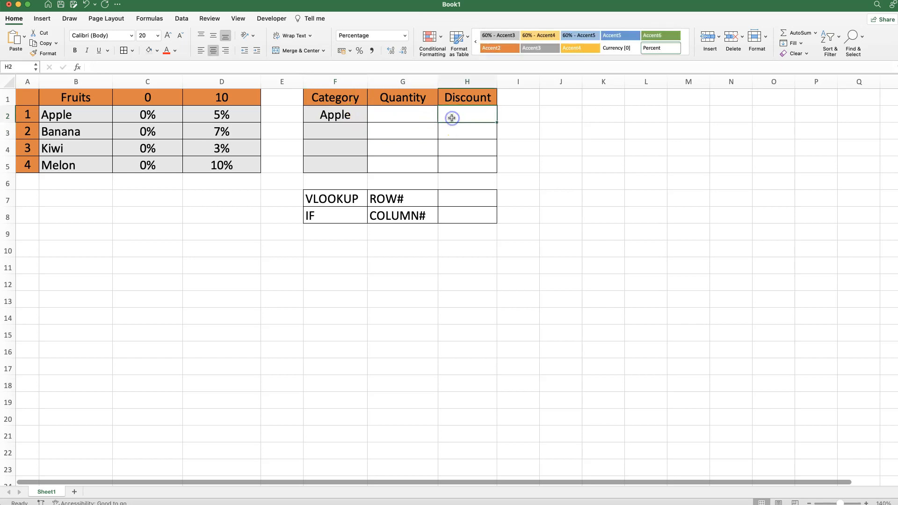
Enter 11 as the Apple quantity in G2 and compare it with the thresholds in C1:D1
left_click(396, 113)
type("11")
key("Tab")
left_click(214, 97)
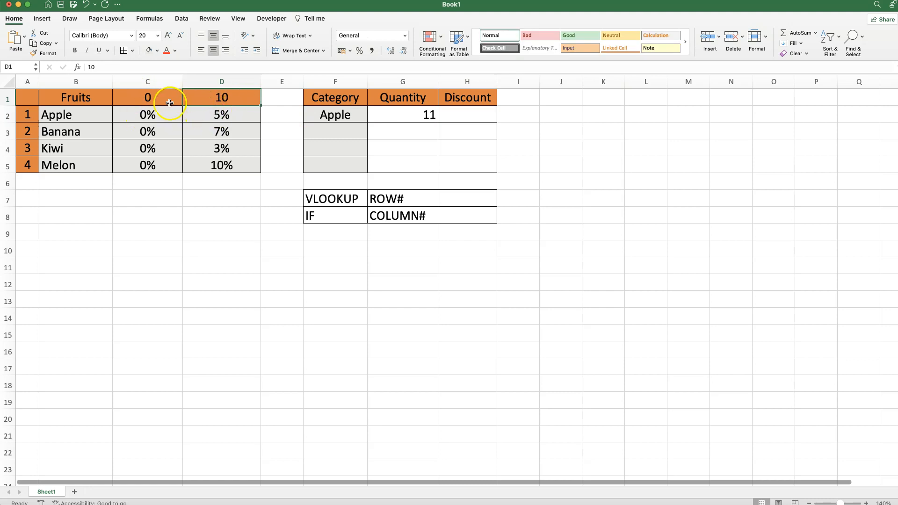
left_click_drag(152, 97, 230, 96)
Start a VLOOKUP formula in H2 with the Formula Builder, using F2 as the lookup value
left_click(464, 115)
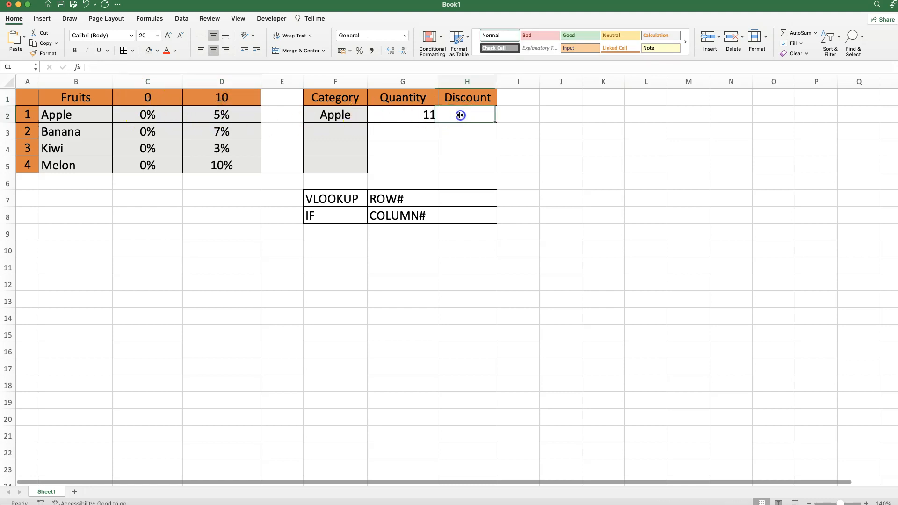
type("=")
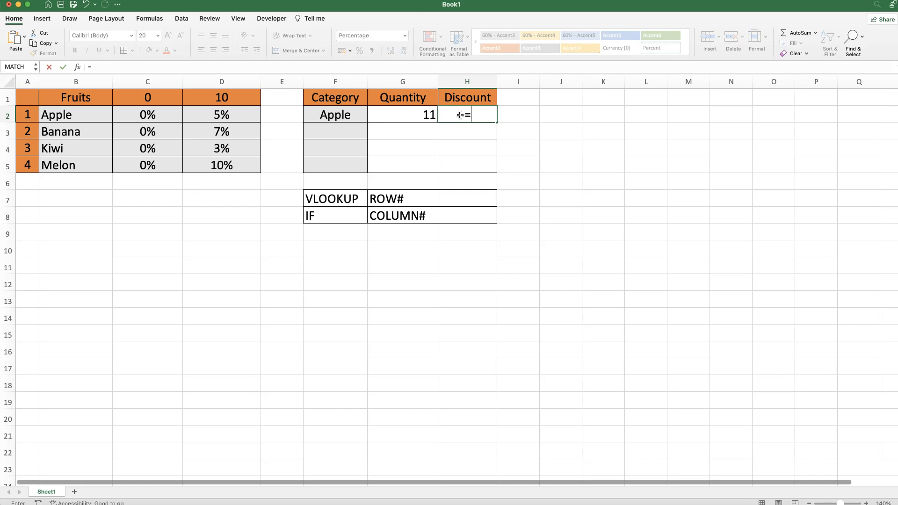
type("VLOOKUP")
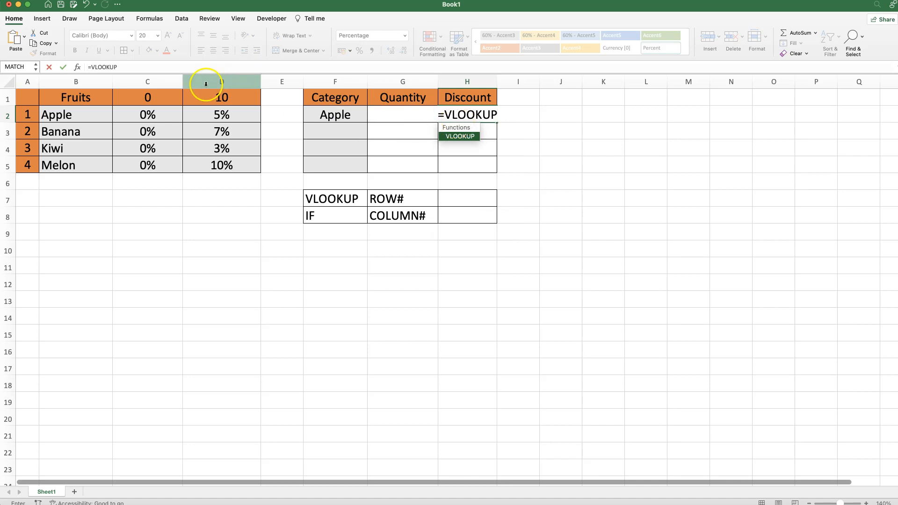
type("(")
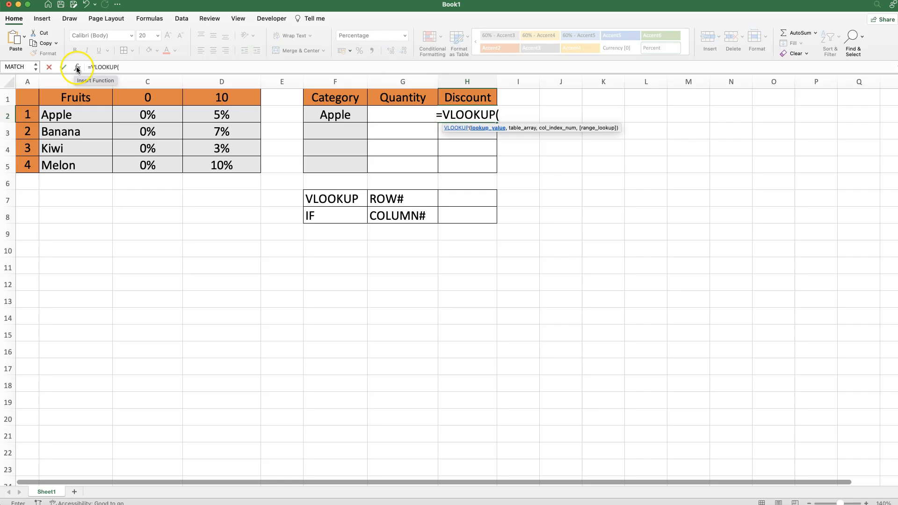
left_click(78, 67)
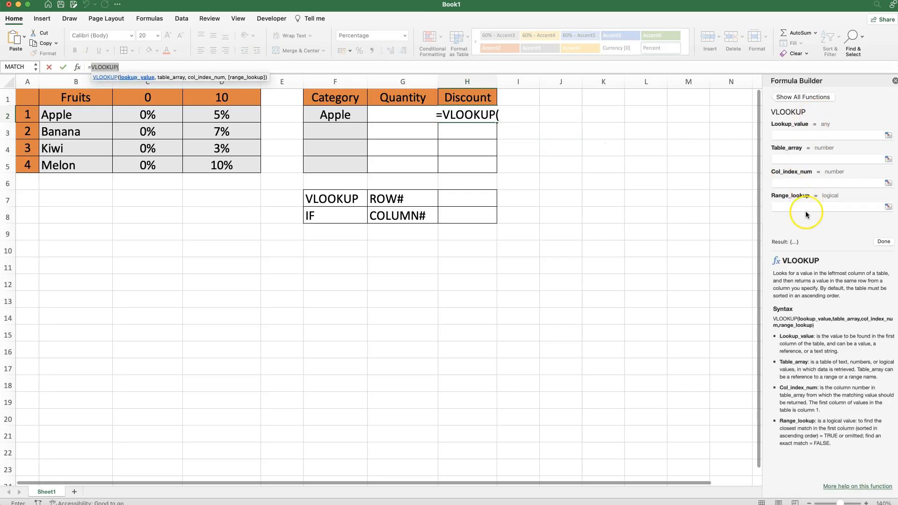
left_click(780, 135)
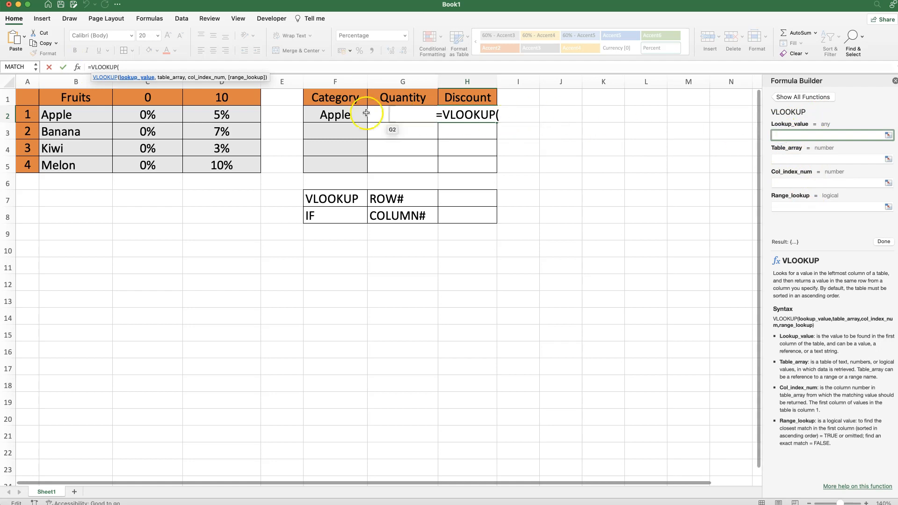
left_click(322, 114)
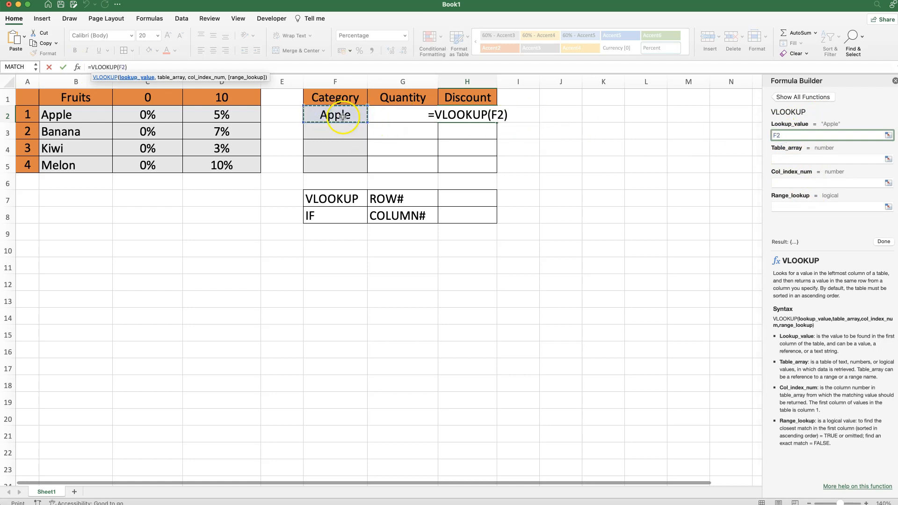
Complete the VLOOKUP with table array B2:D5, column index 3 and range lookup FALSE
left_click(798, 159)
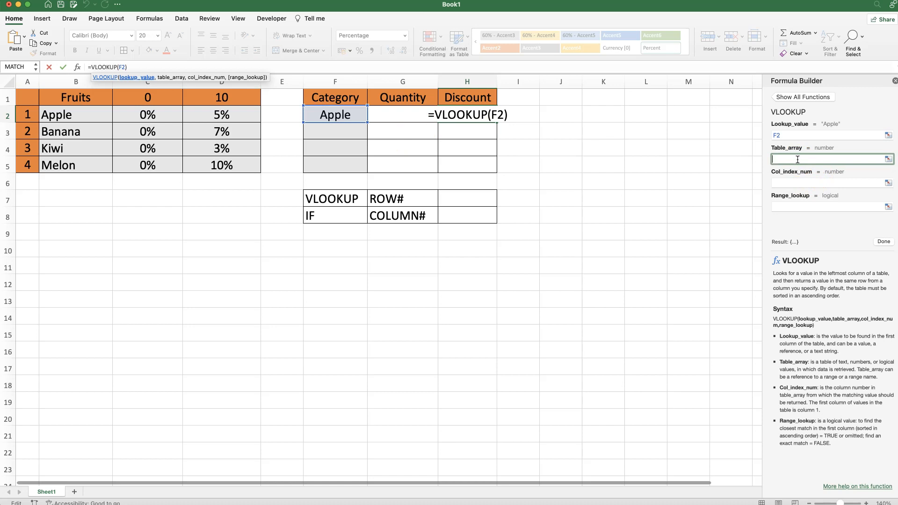
left_click(83, 119)
left_click_drag(83, 119, 217, 164)
left_click(782, 183)
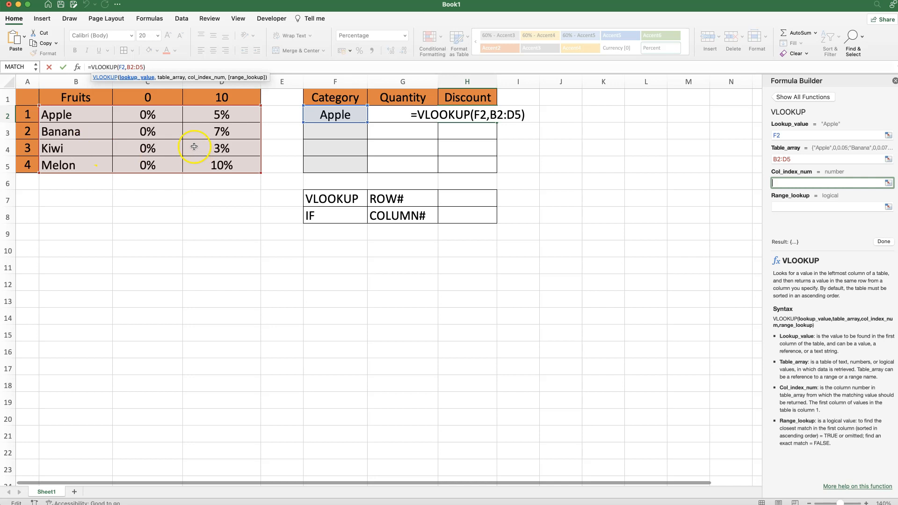
left_click(782, 181)
type("3")
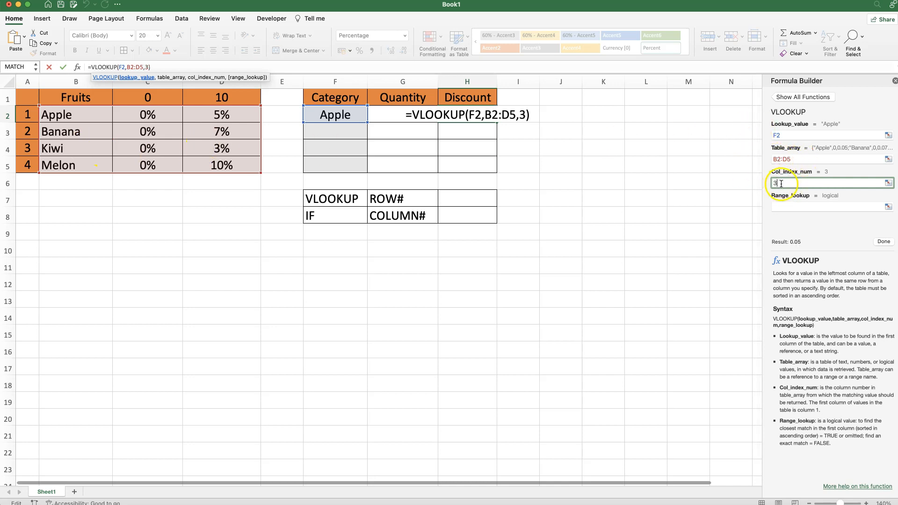
left_click(784, 206)
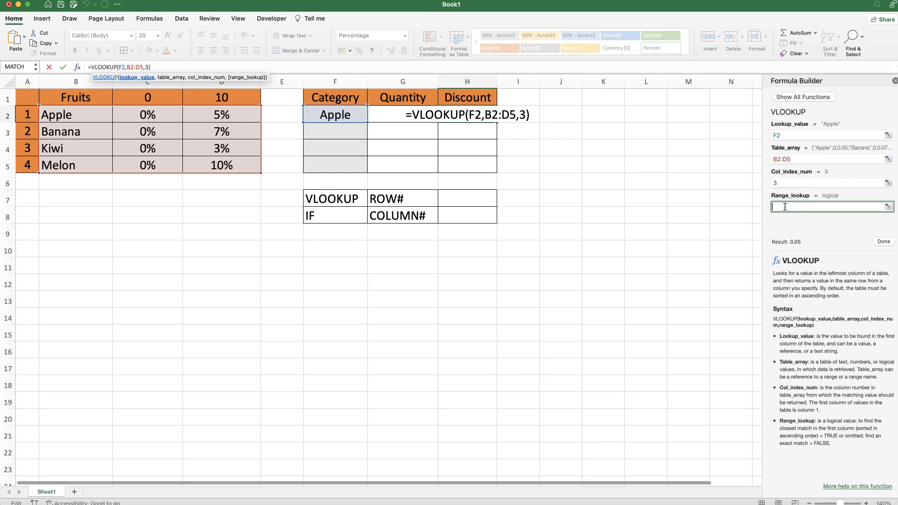
type("FALSE")
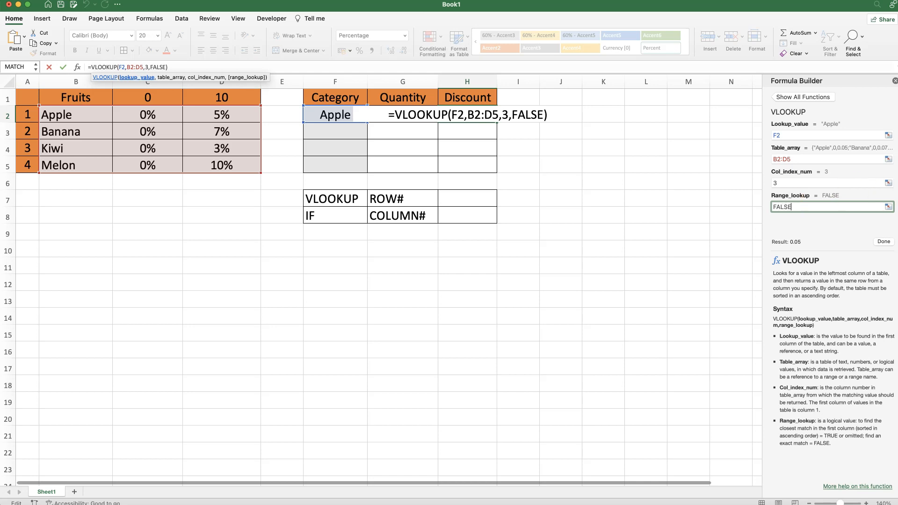
left_click(881, 242)
Change the Apple quantity in G2 to 9
left_click(426, 116)
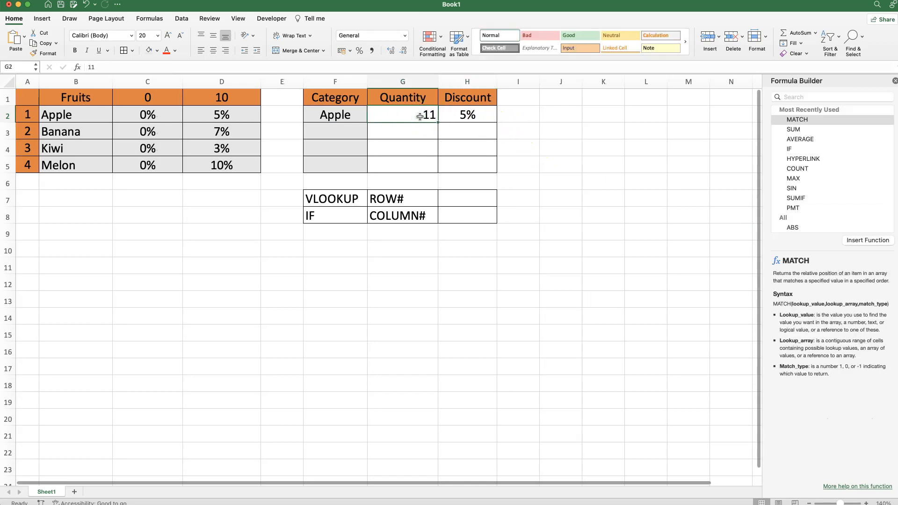
left_click(461, 114)
left_click(402, 113)
type("9")
key("Return")
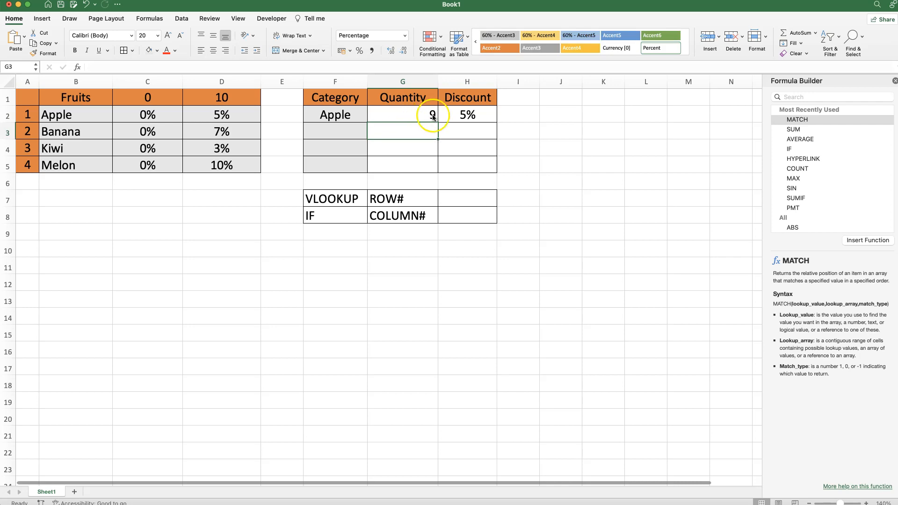
Set the column index of the VLOOKUP in H2 to 2 and check the result against the 0 threshold column
left_click(467, 115)
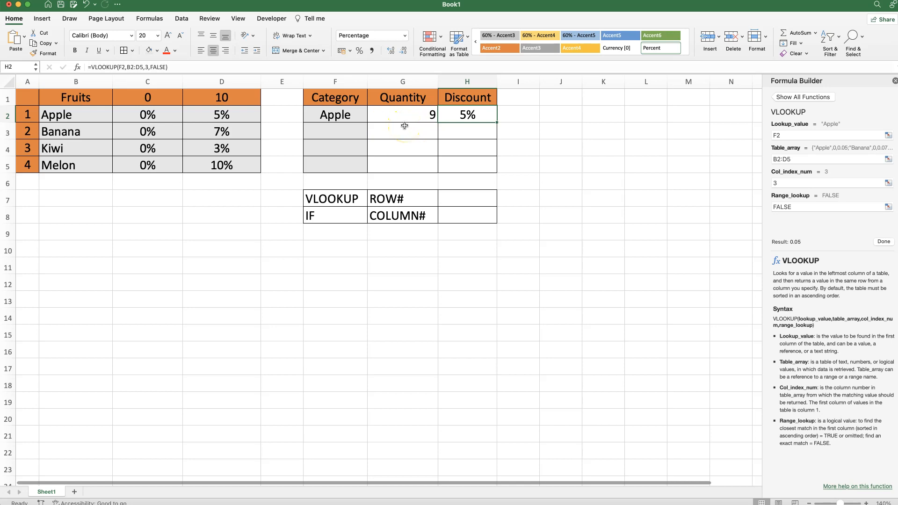
left_click(776, 183)
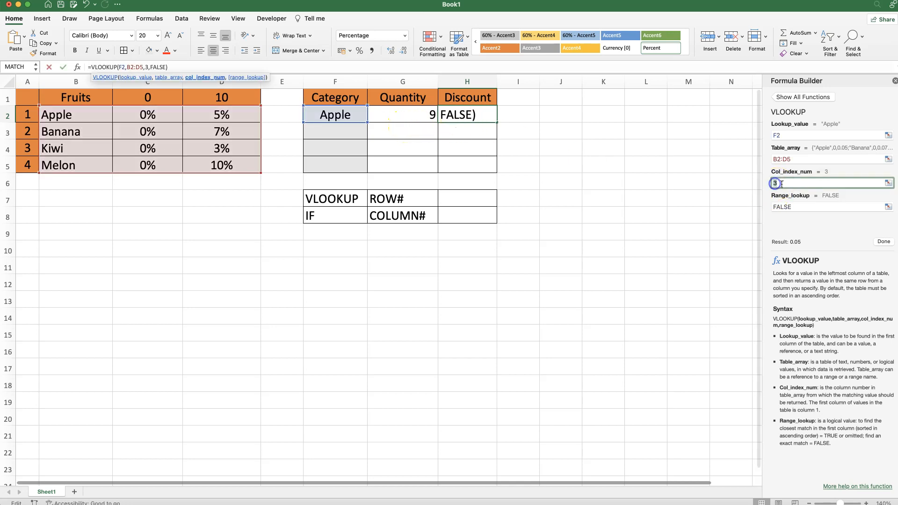
left_click(882, 241)
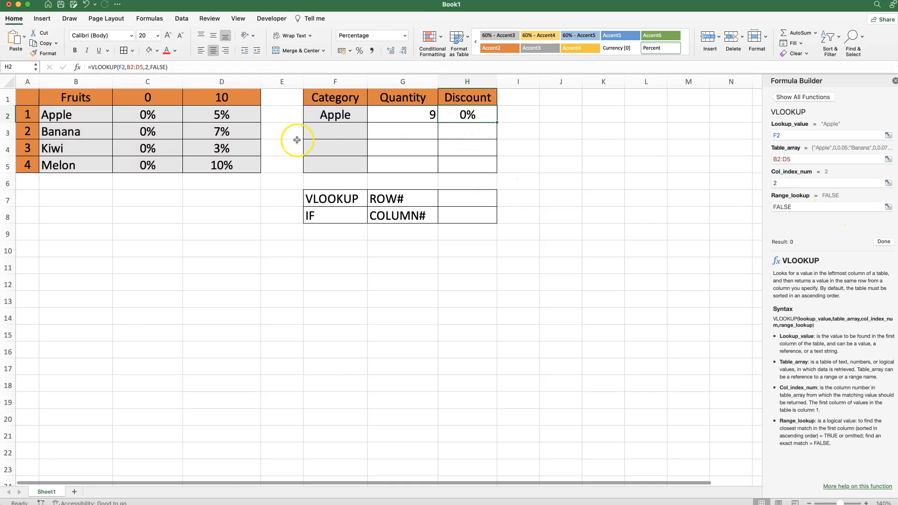
left_click(140, 124)
left_click_drag(140, 124, 137, 164)
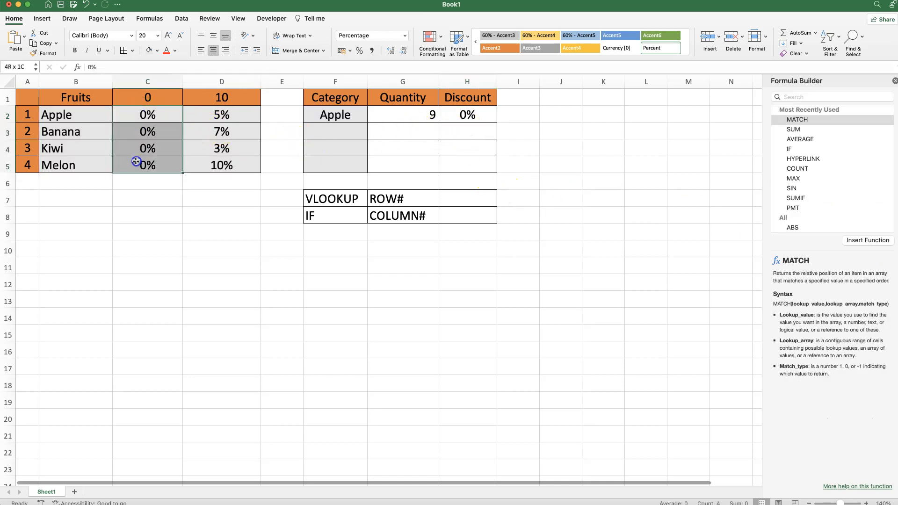
left_click(462, 115)
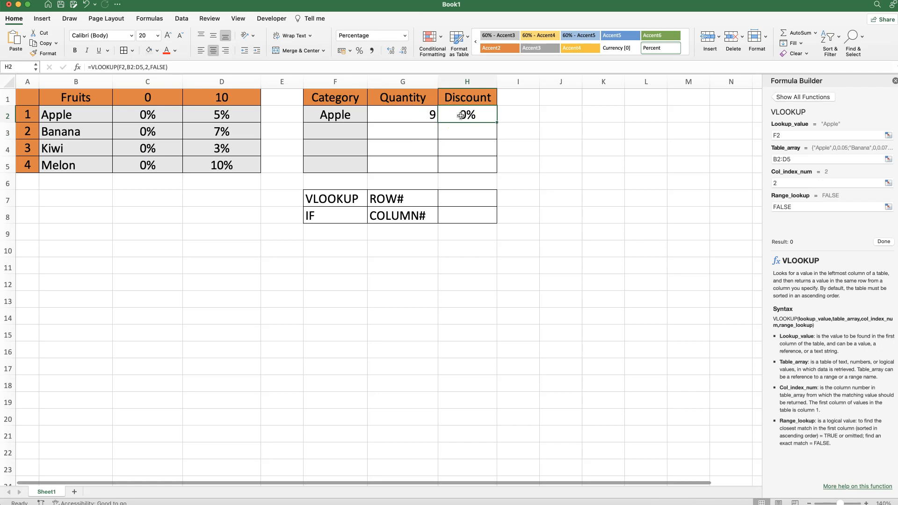
Enter =IF(G2<10,2,3) in H8 to work out the column number, and close the Formula Builder
left_click(469, 214)
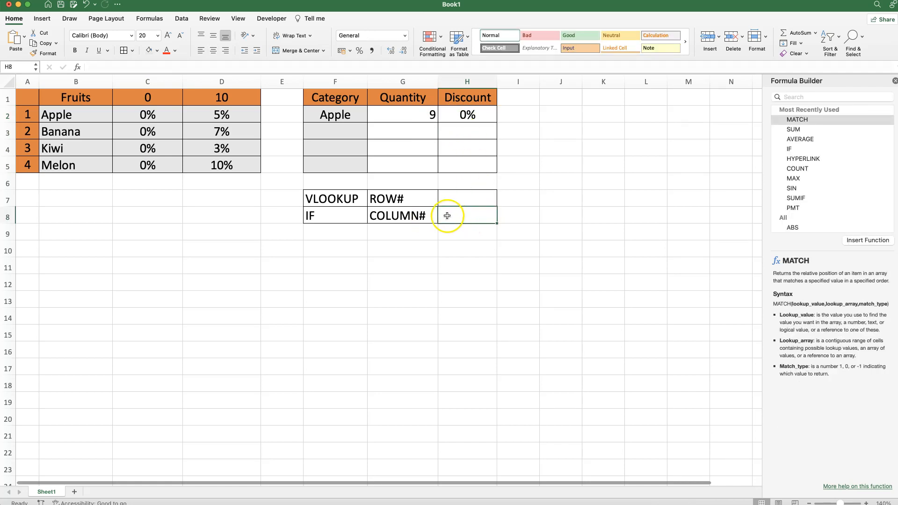
type("=IF(")
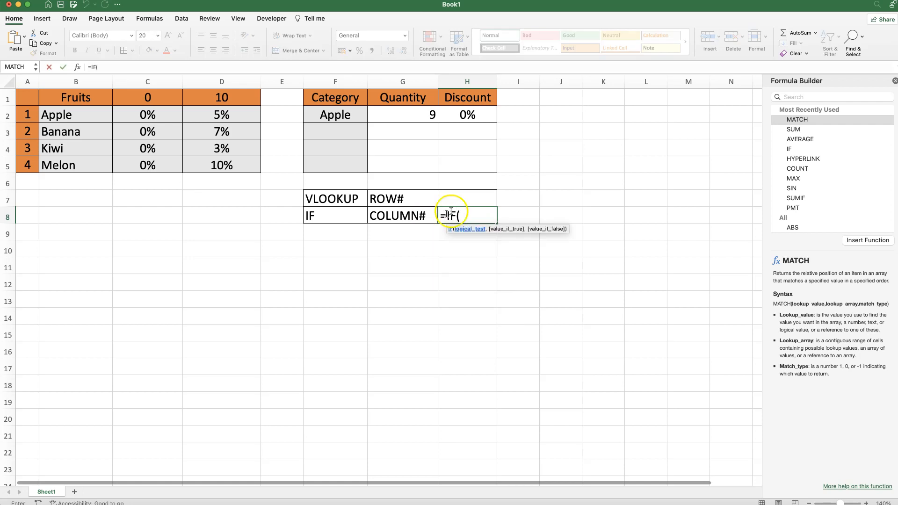
left_click(463, 234)
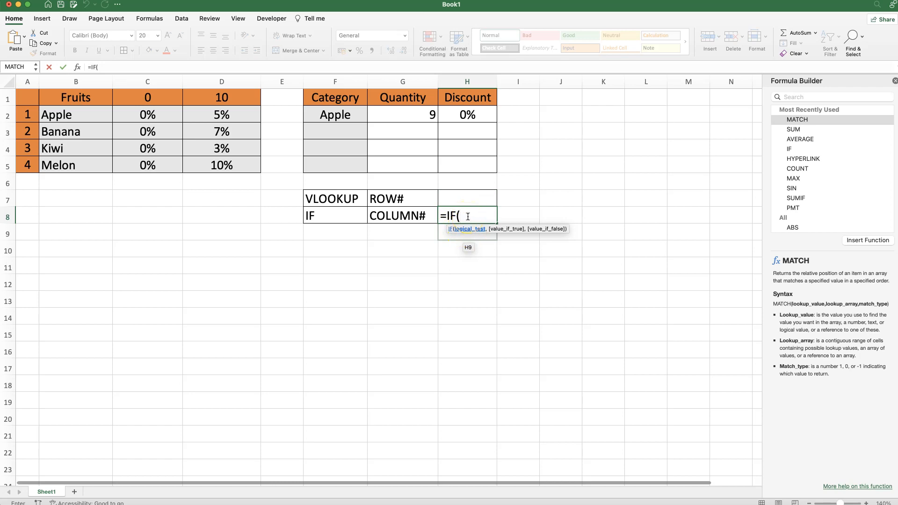
left_click(391, 116)
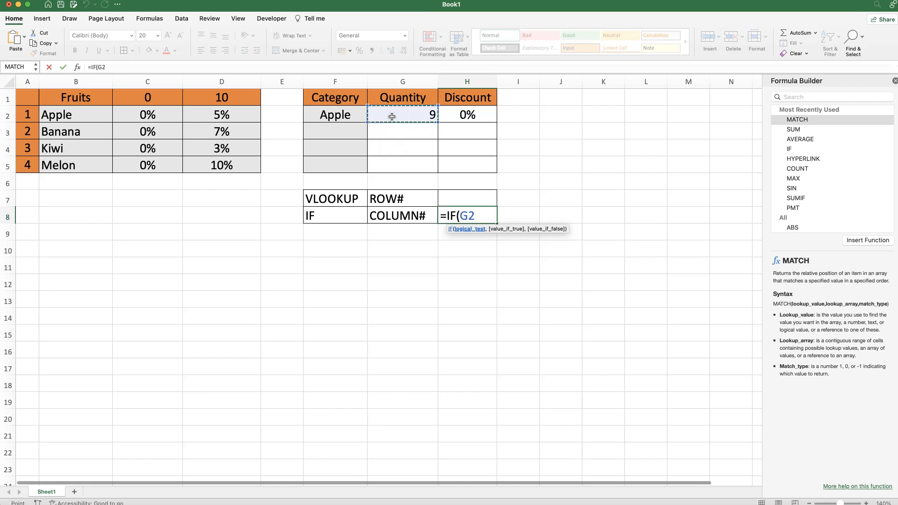
type("<")
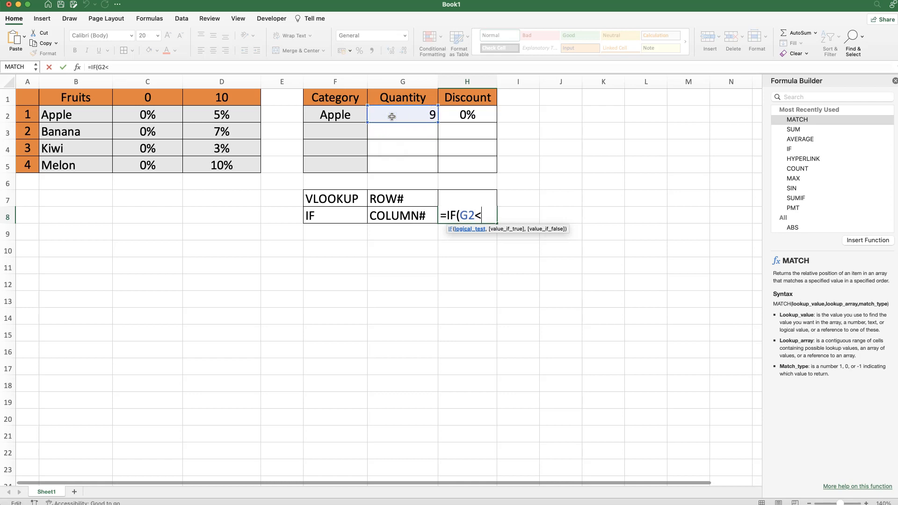
type("10,")
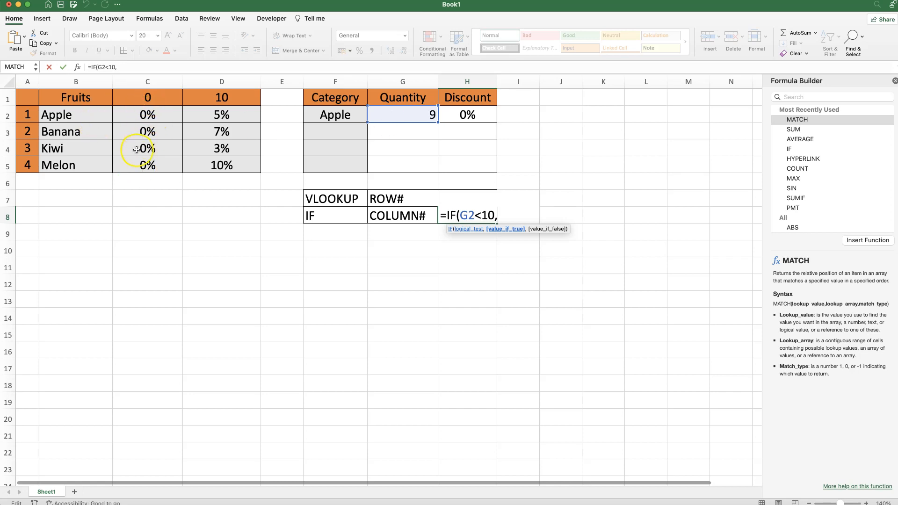
type("2,")
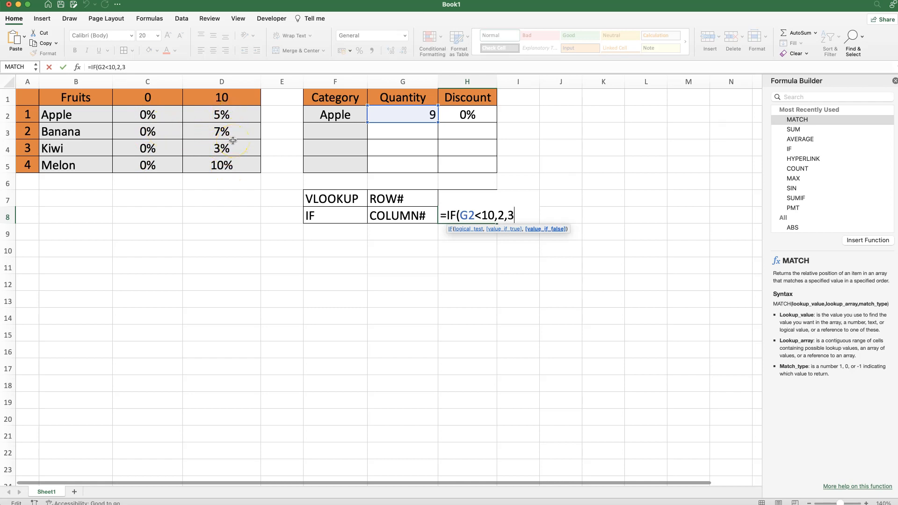
type("3)")
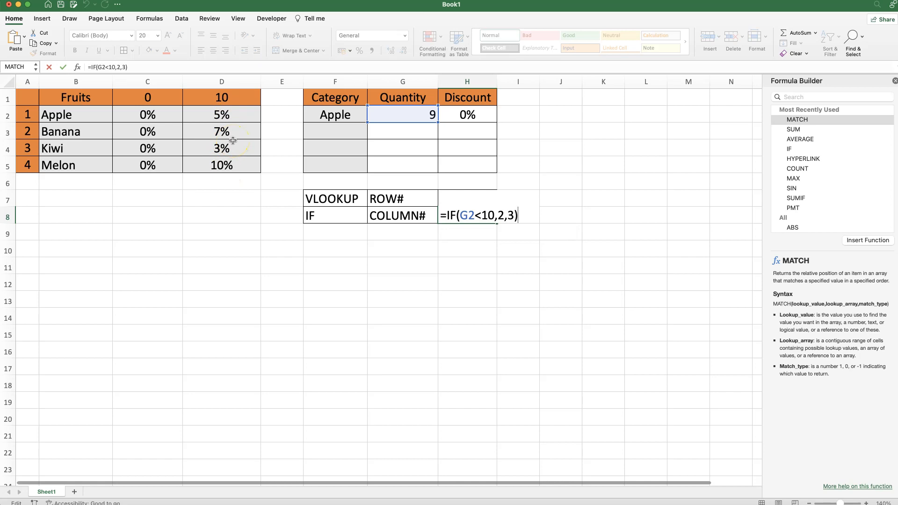
key("Return")
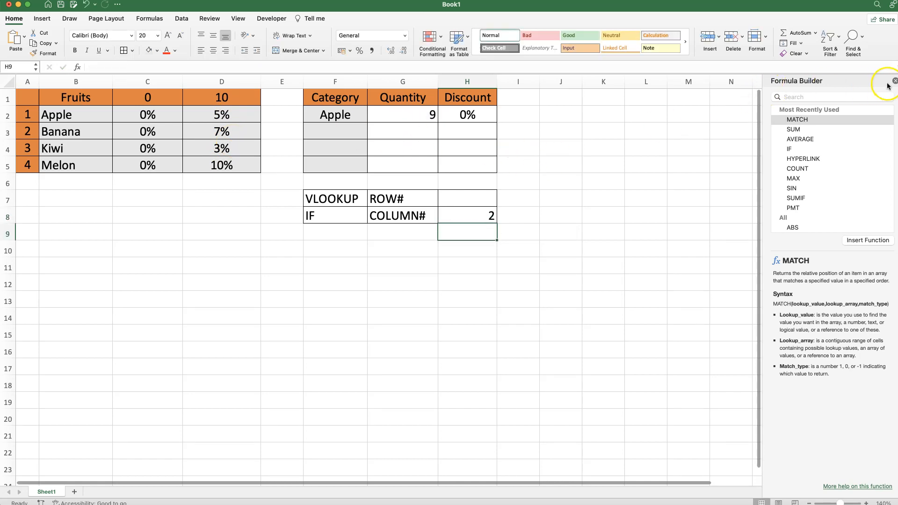
left_click(894, 81)
Copy the expression IF(G2<10,2,3) from H8's formula without the equals sign, leaving the cell unchanged
left_click(453, 214)
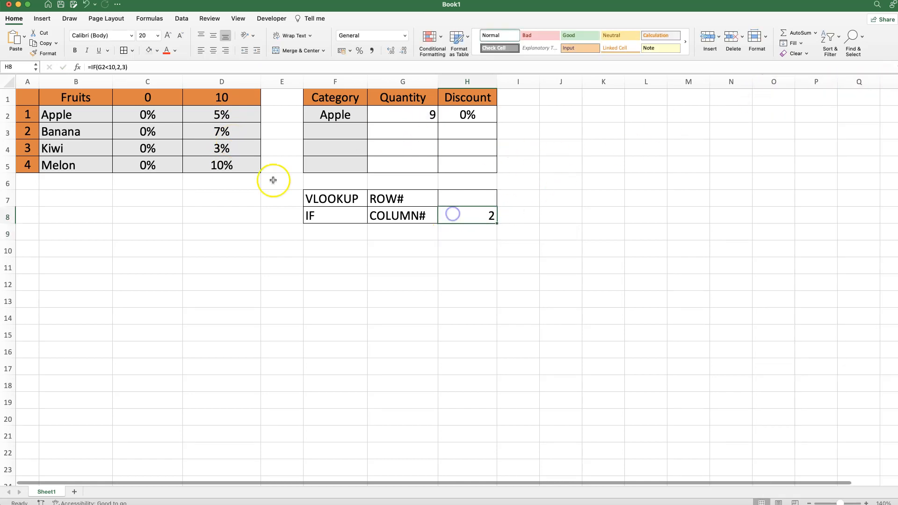
left_click_drag(129, 67, 98, 67)
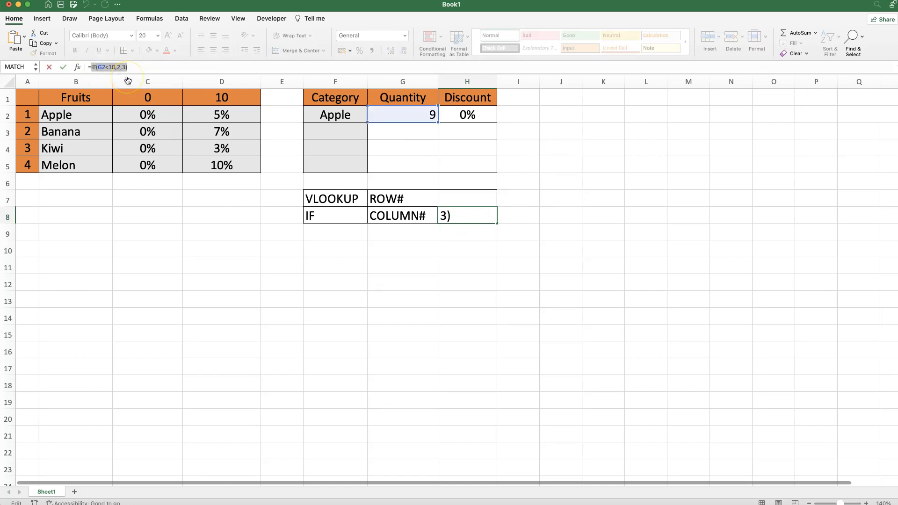
key("Escape")
Replace the column index of the VLOOKUP in H2 with the copied IF(G2<10,2,3) and close the Formula Builder
left_click(469, 114)
left_click(50, 67)
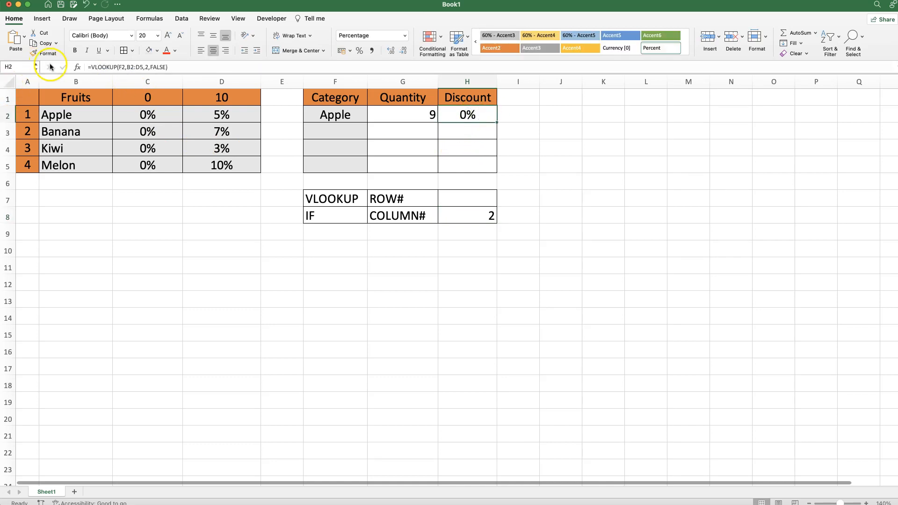
left_click(77, 68)
left_click(780, 197)
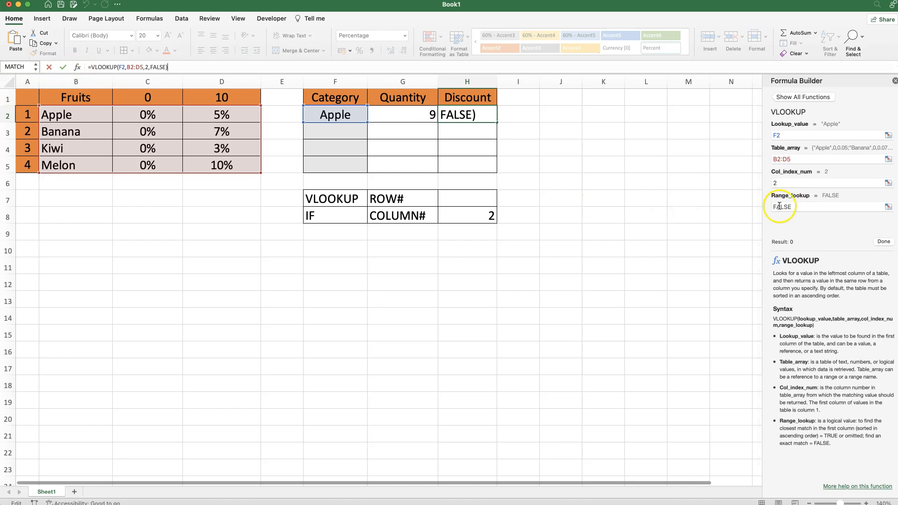
left_click(774, 184)
double_click(774, 184)
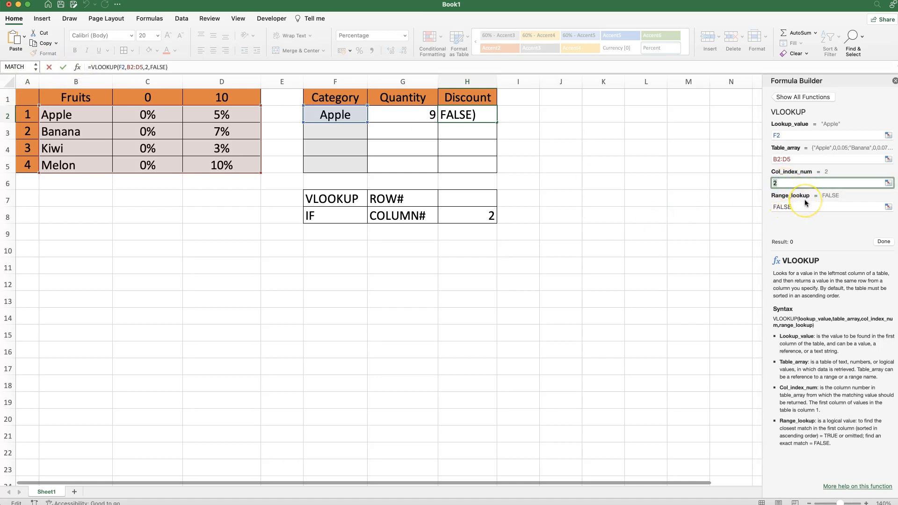
key("super+v")
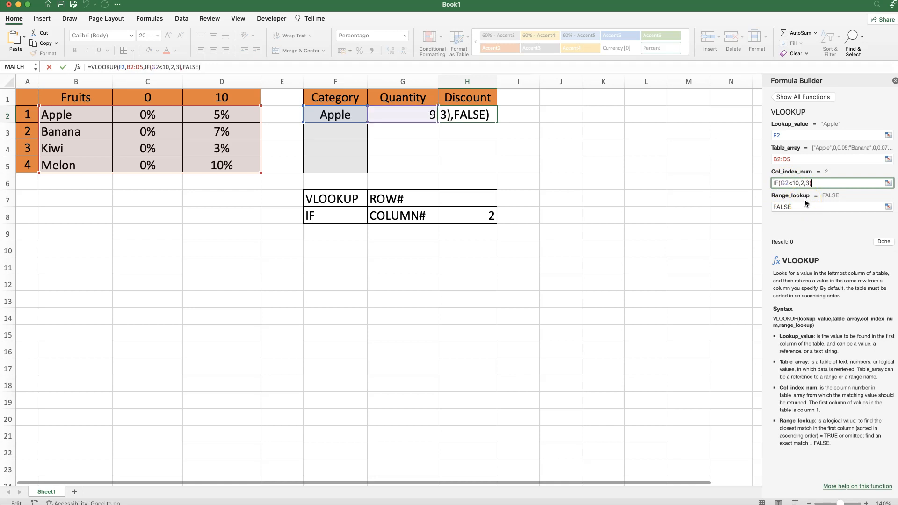
left_click(771, 185)
left_click(819, 183)
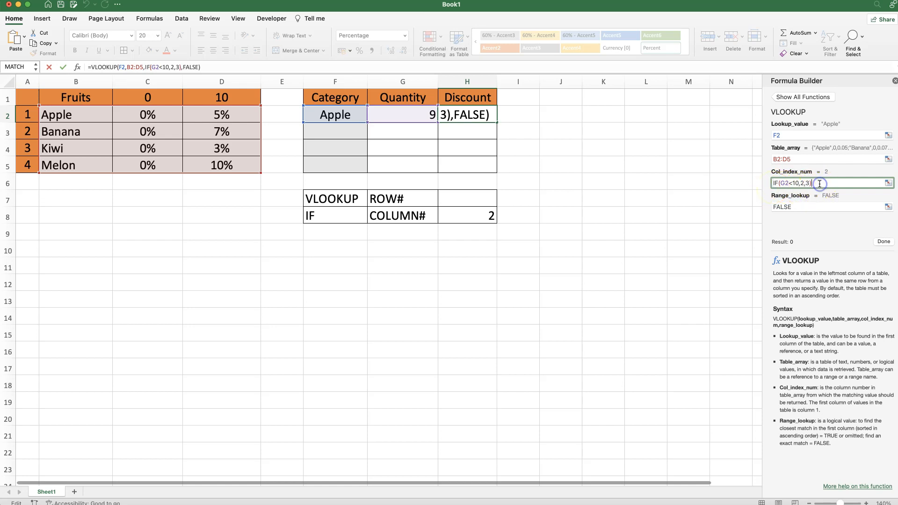
left_click(883, 242)
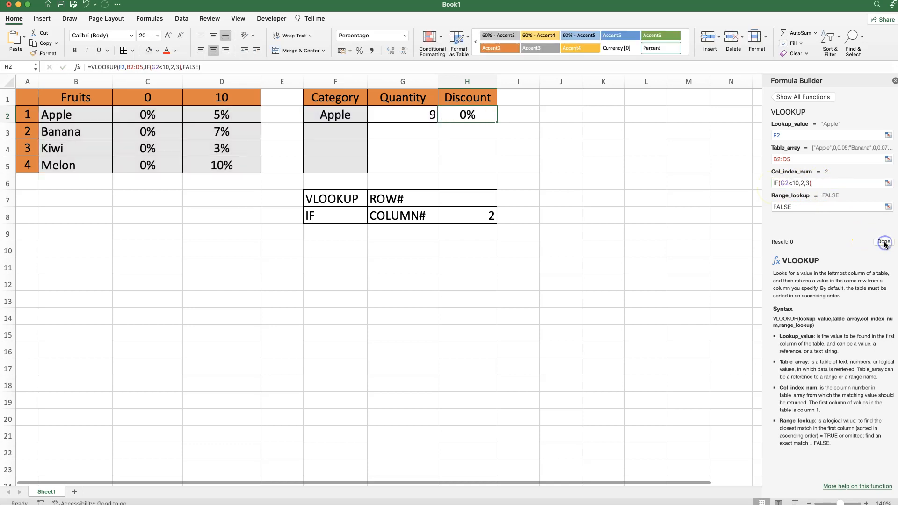
left_click(894, 81)
Set the Apple quantity in G2 to 11 and check the discount in H2
left_click(460, 116)
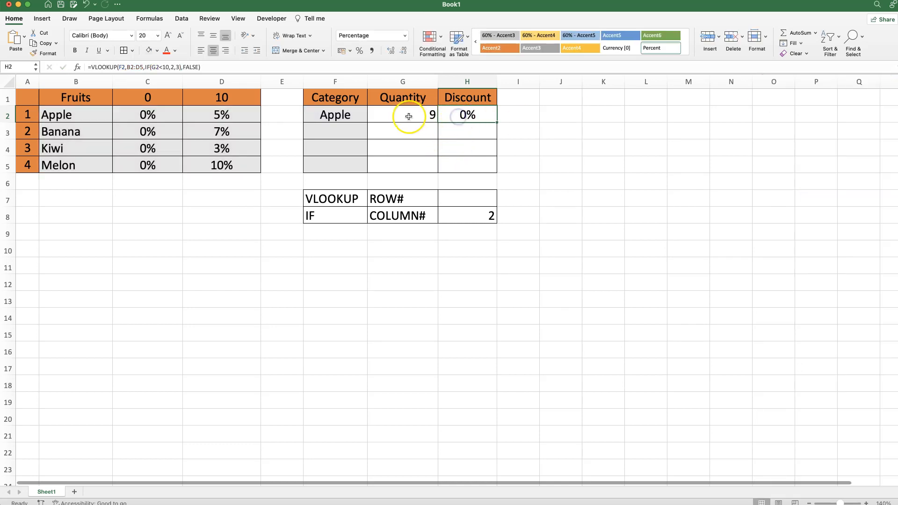
left_click(409, 116)
type("11")
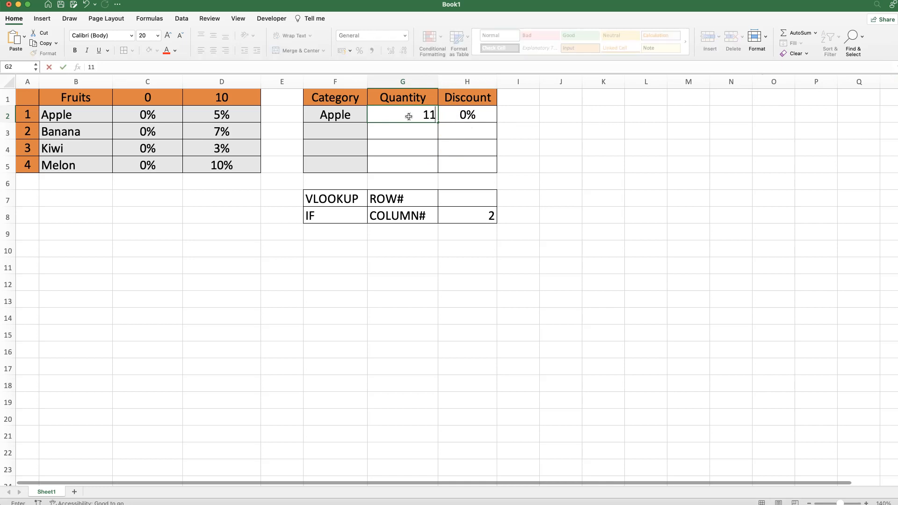
key("Return")
left_click(439, 114)
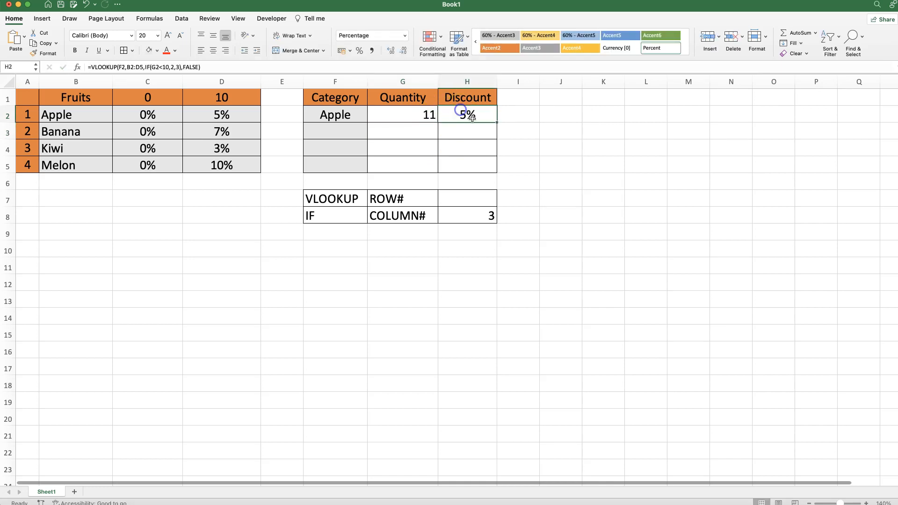
Change the category in F2 to Kiwi and compare the discount in H2 with the fruit table
left_click(330, 116)
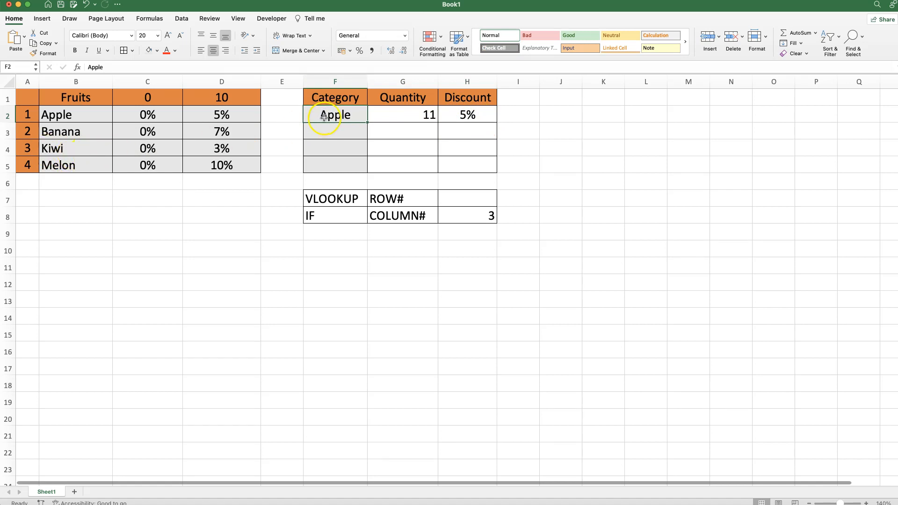
type("Kiwi")
key("Return")
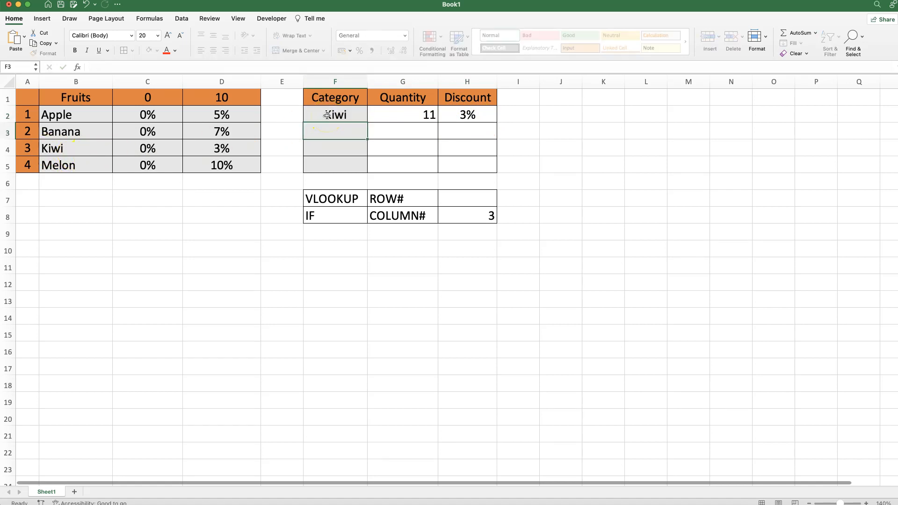
left_click(455, 115)
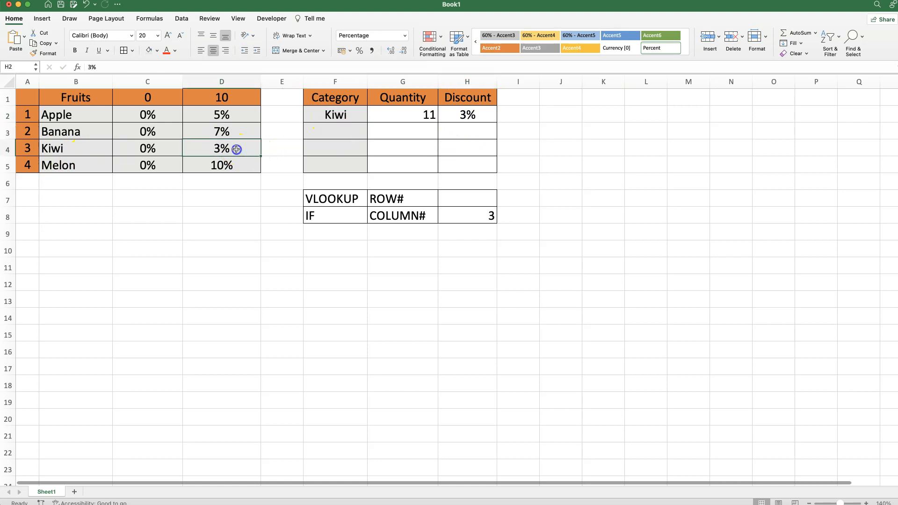
Set the Kiwi quantity in G2 to 2 to test the discount below the 10 threshold
left_click(419, 117)
type("2")
key("Return")
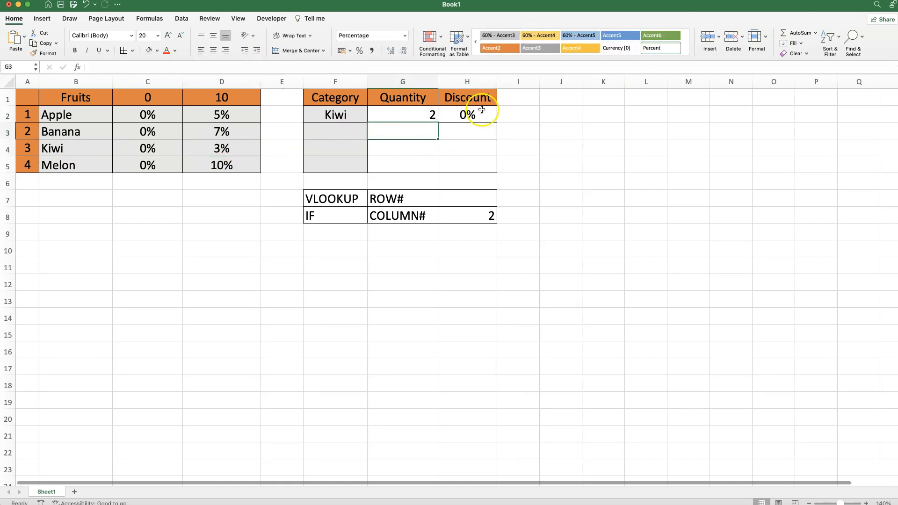